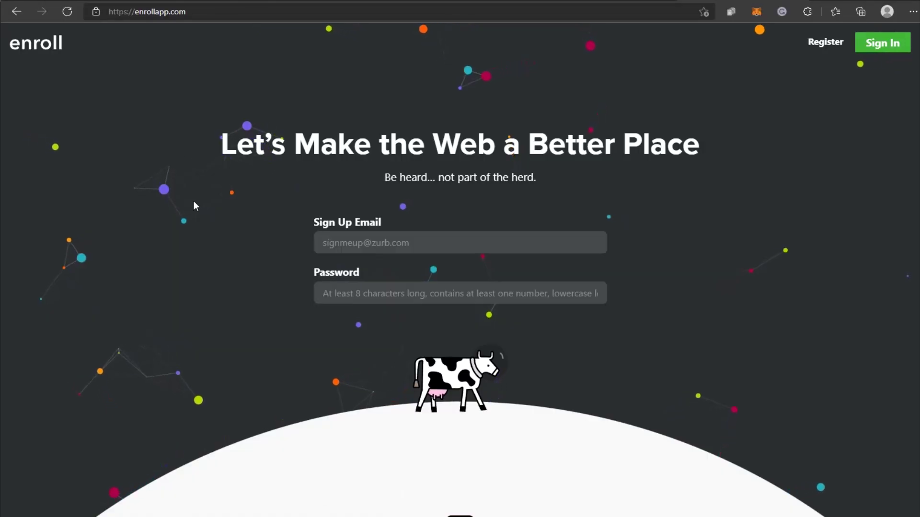
drag(220, 148, 711, 149)
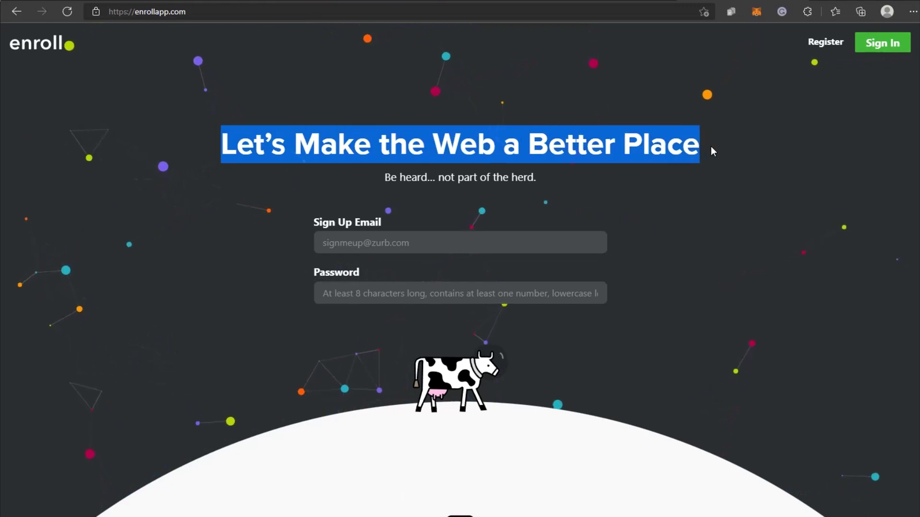
click(710, 151)
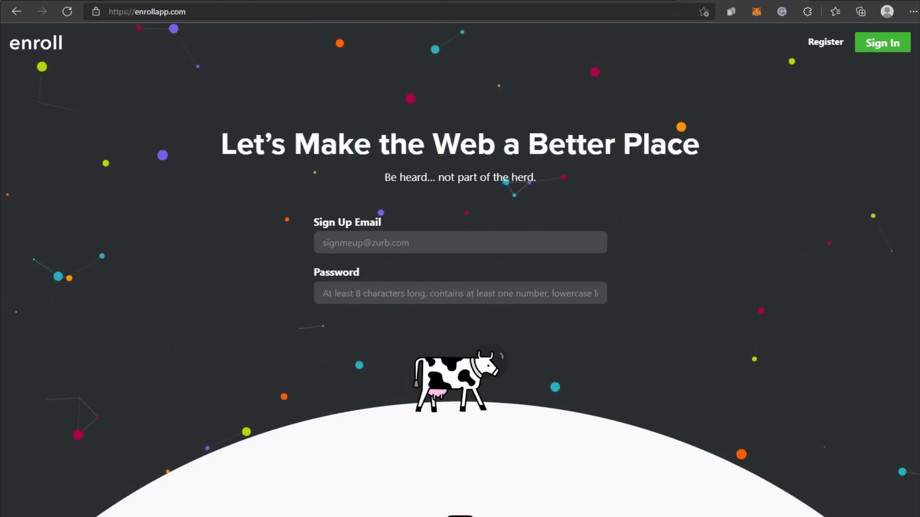
scroll(460, 258, down, 8)
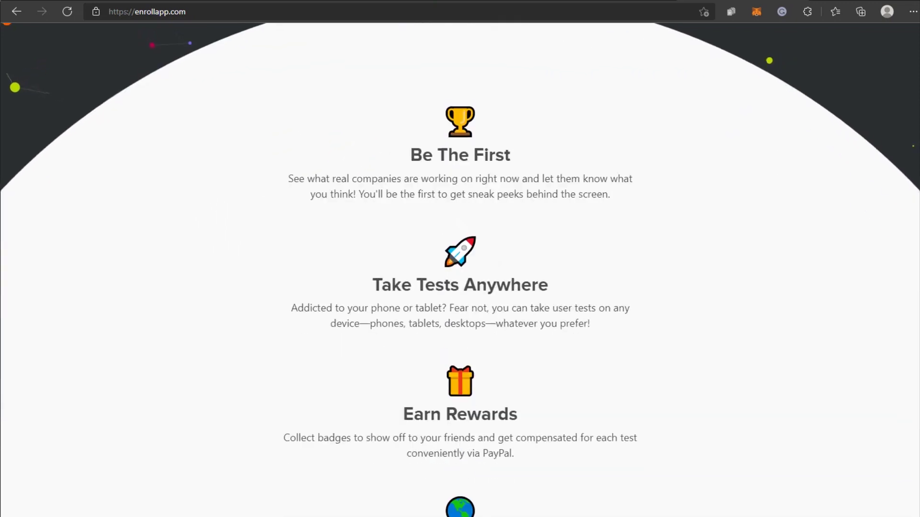
scroll(459, 258, down, 2)
scroll(460, 259, down, 9)
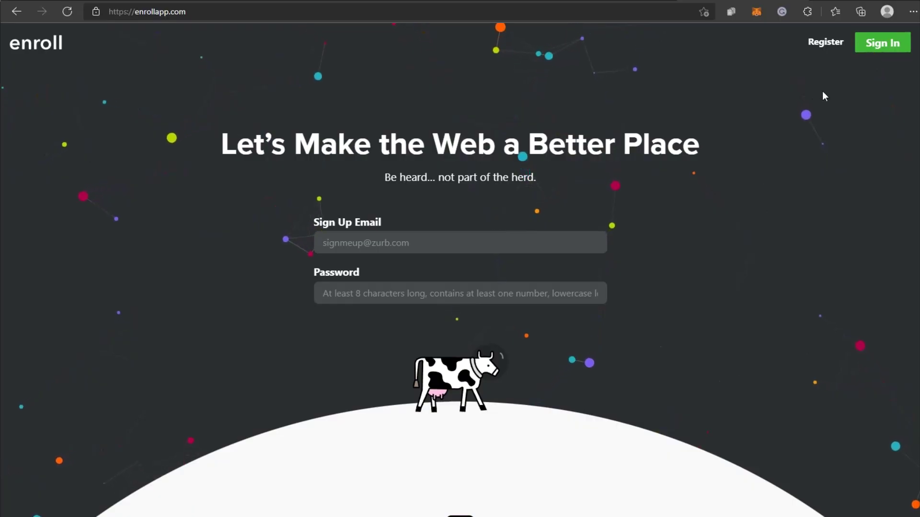
Step: Go to the Enroll sign-in page from the top-right Sign In link
click(885, 48)
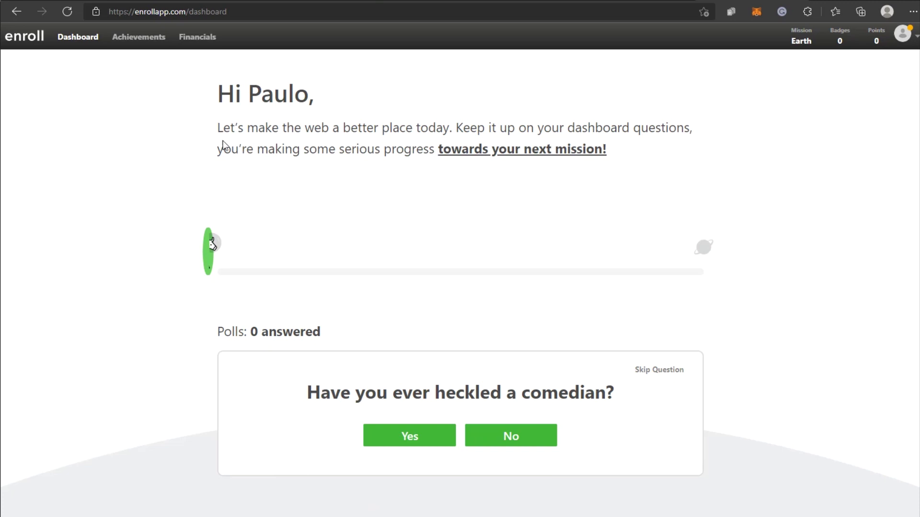
drag(224, 135, 427, 154)
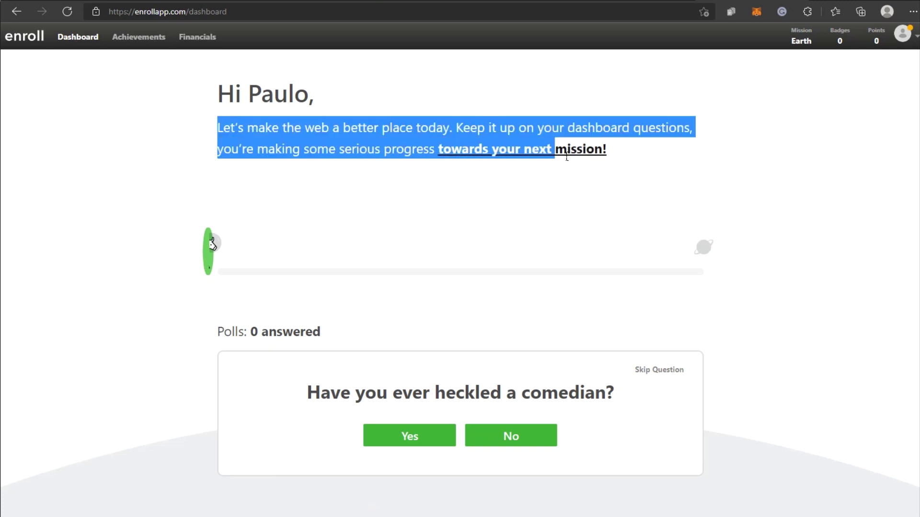
drag(612, 154, 611, 154)
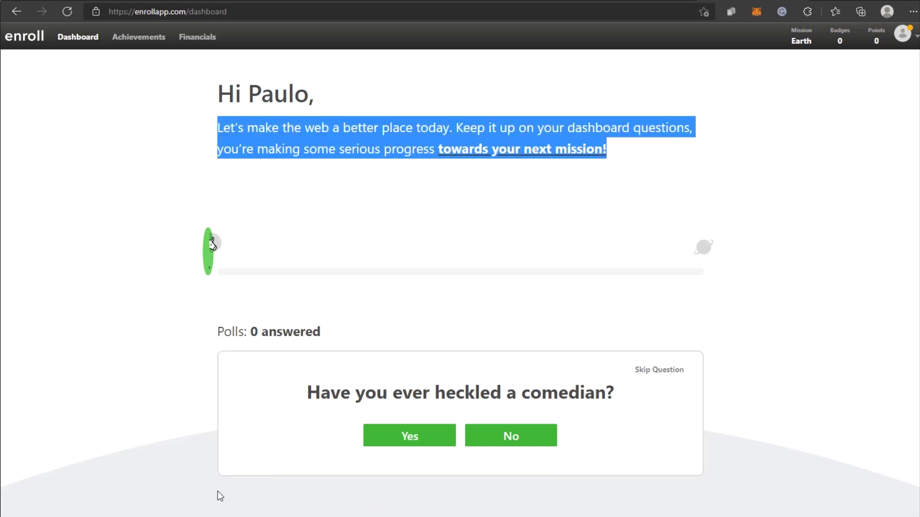
click(212, 244)
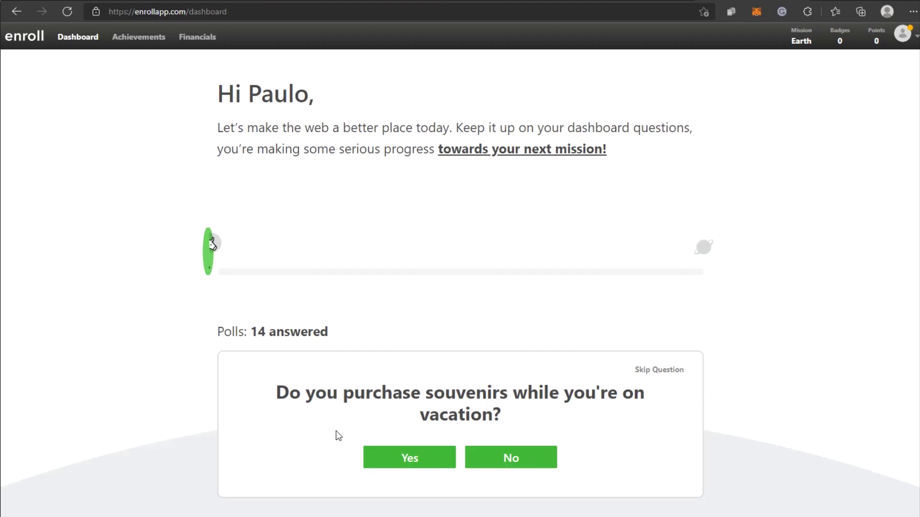
scroll(338, 435, down, 3)
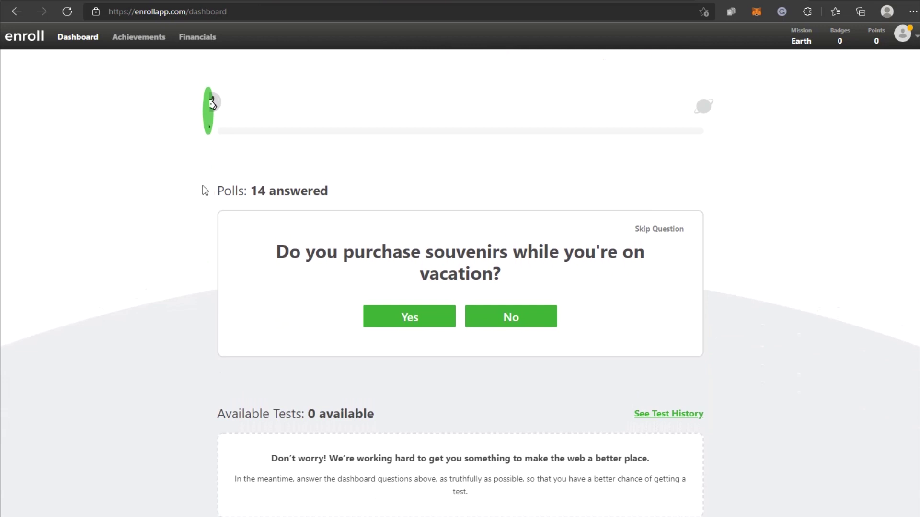
drag(223, 195, 317, 195)
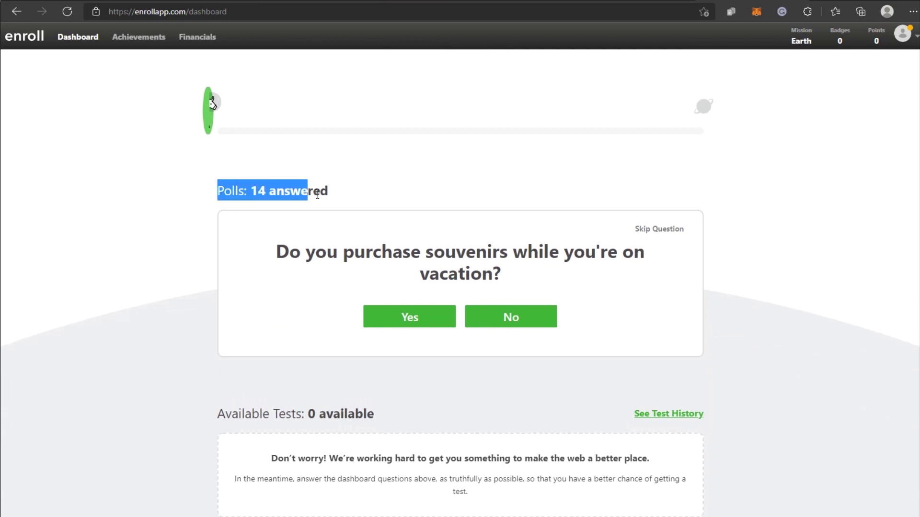
click(211, 103)
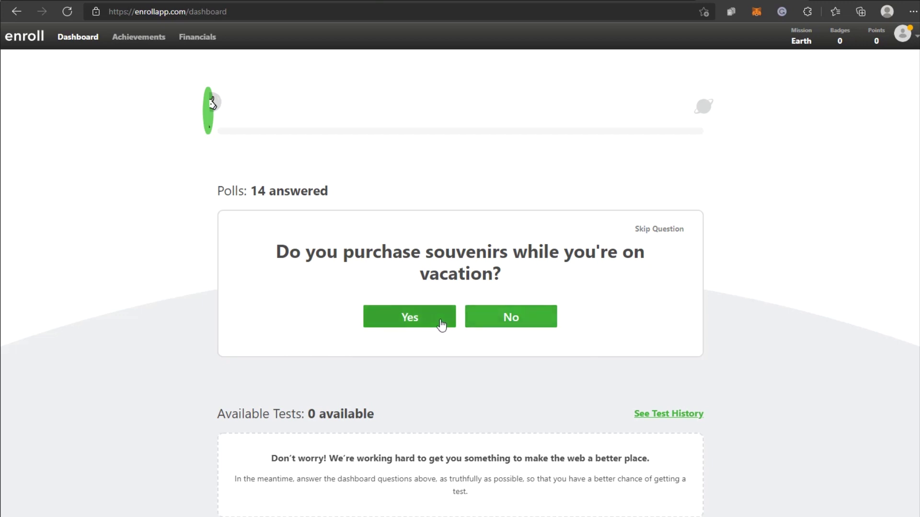
Step: Answer Yes to the souvenirs poll and the 'consider yourself active' poll
click(413, 320)
drag(252, 191, 348, 193)
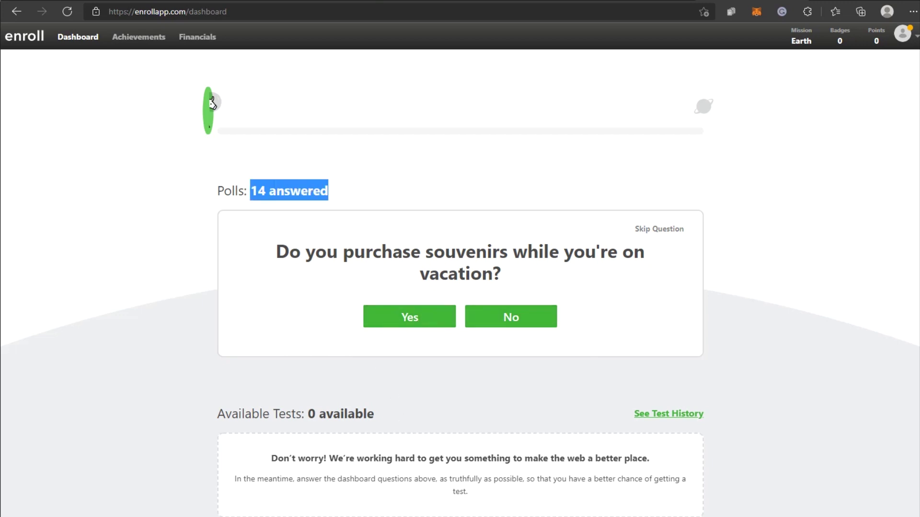
click(212, 103)
click(411, 318)
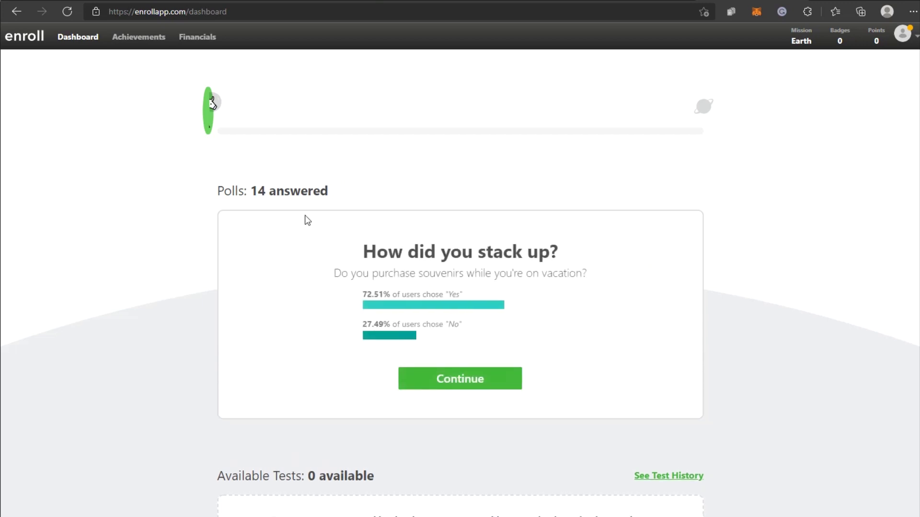
click(451, 381)
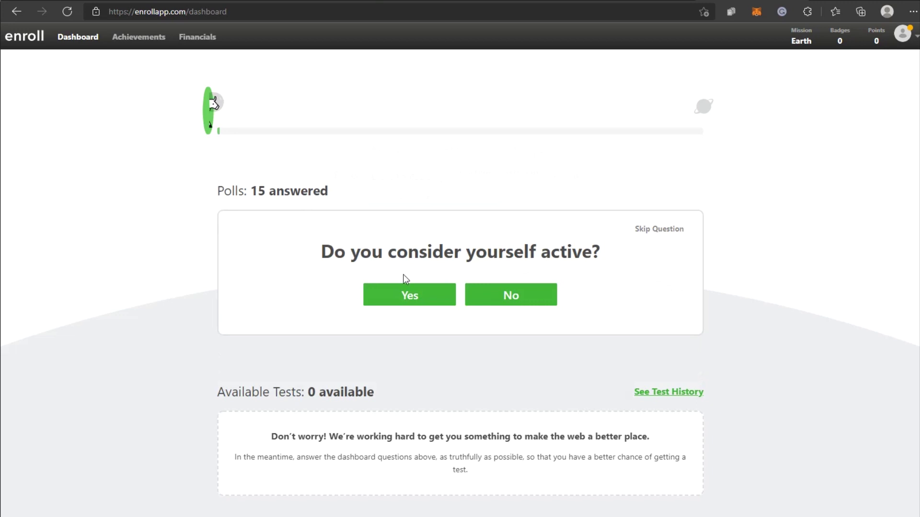
click(440, 295)
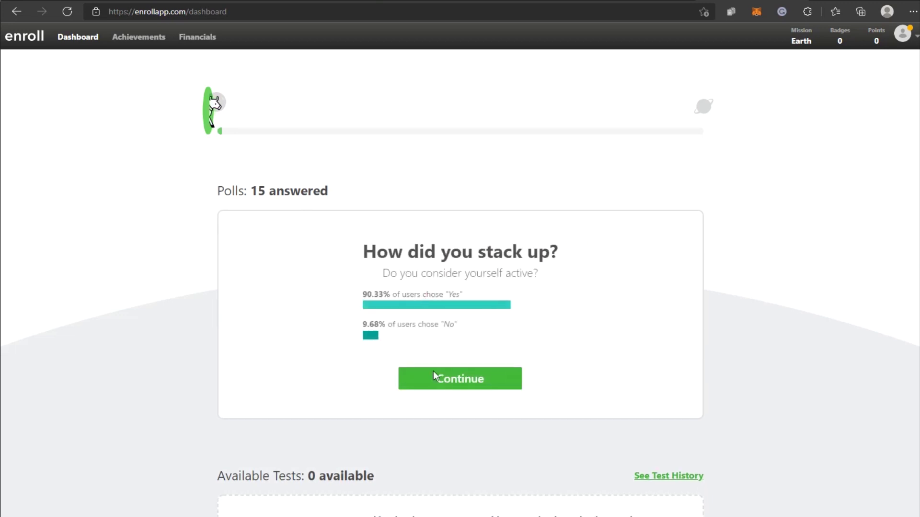
click(449, 387)
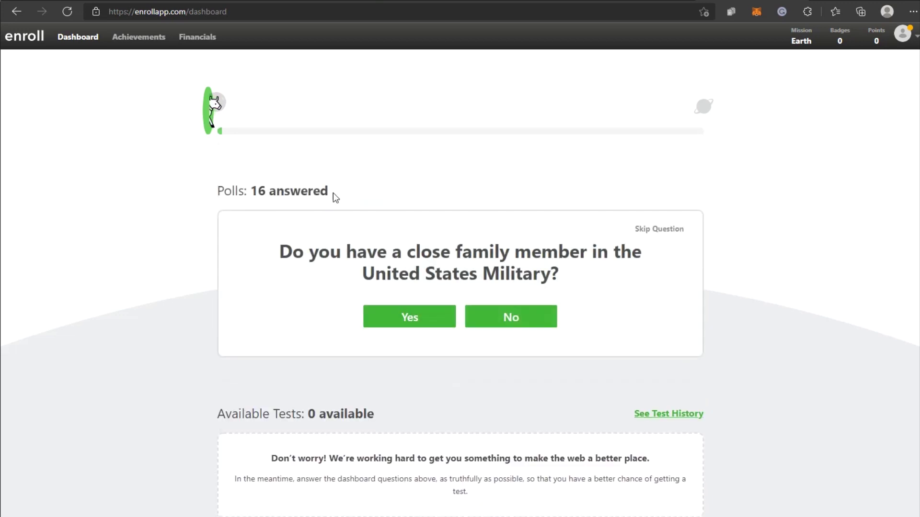
Step: Answer Yes to the military family poll and Unsure to skin cleansing, then pick Important for emergency generator
click(410, 309)
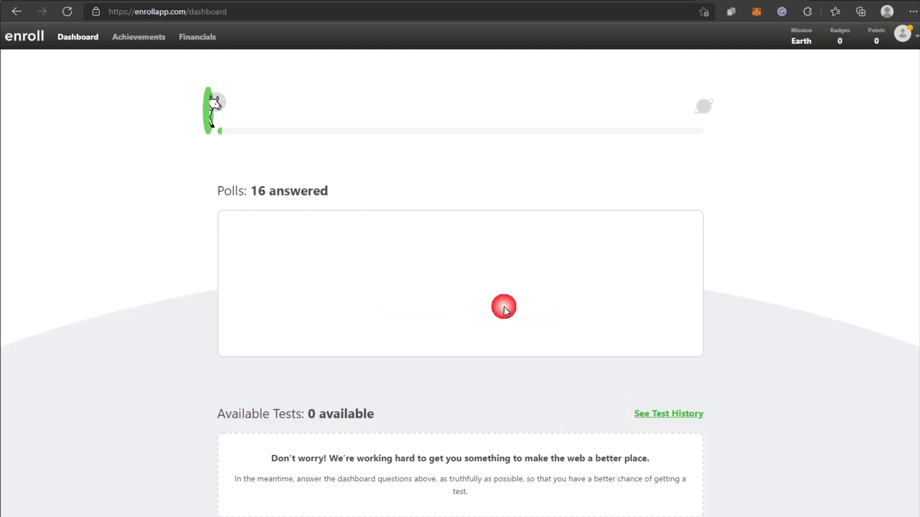
click(473, 380)
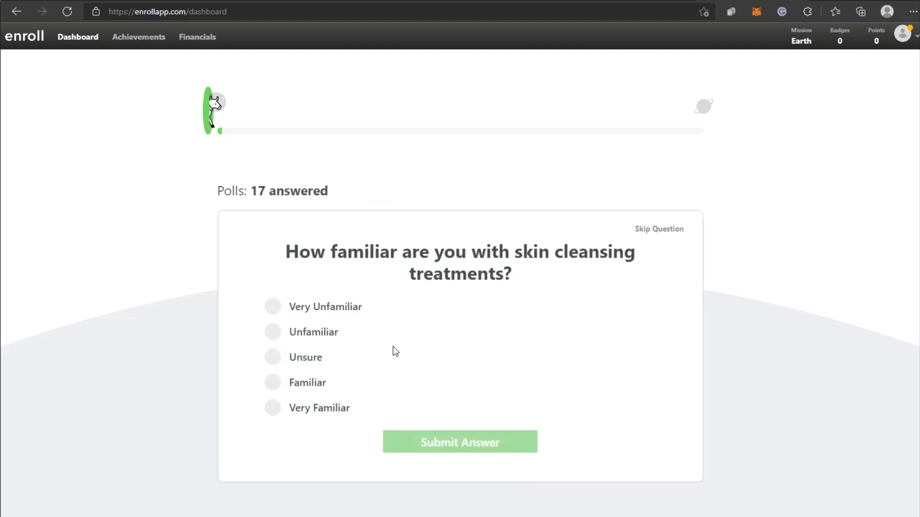
click(280, 360)
click(419, 433)
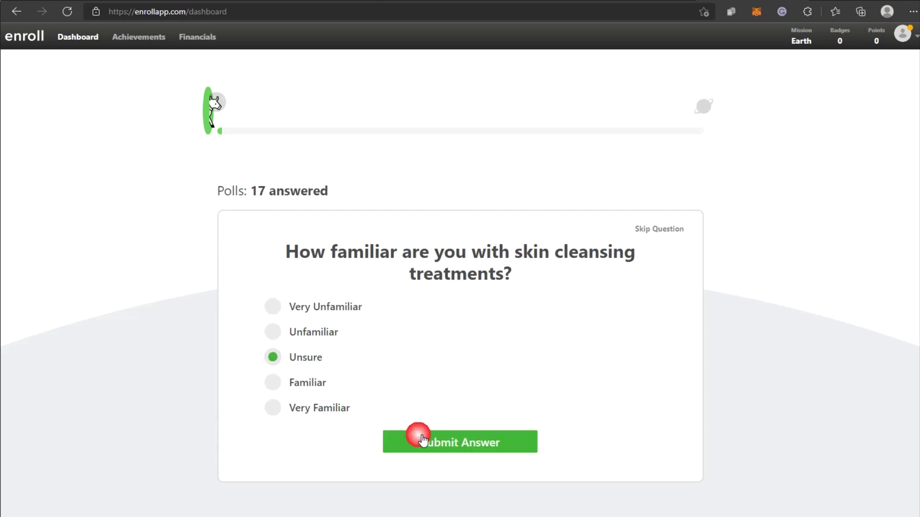
click(461, 479)
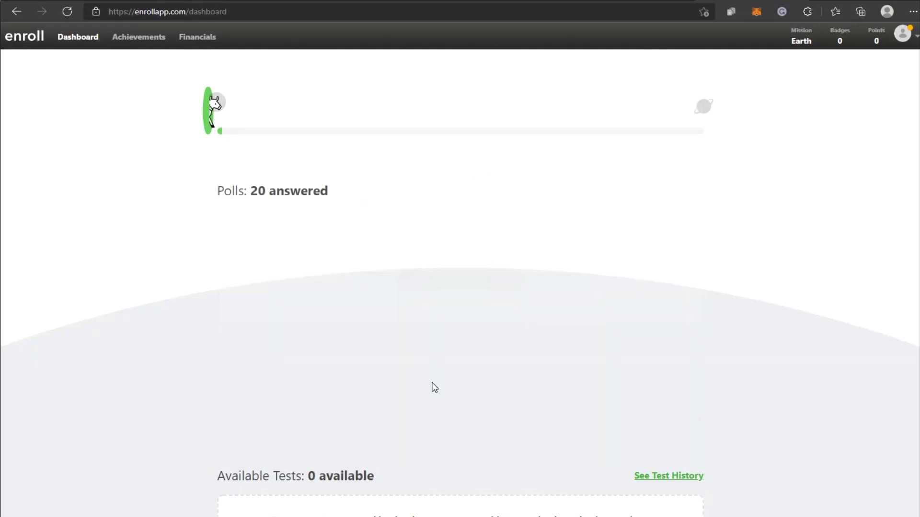
click(322, 382)
Step: Submit Important for the emergency generator poll and answer the Duolingo language test poll
click(408, 442)
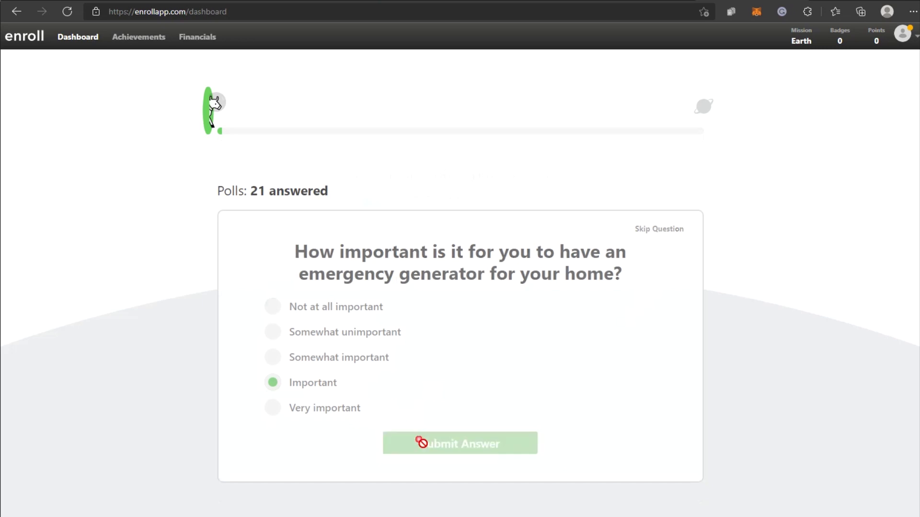
click(424, 460)
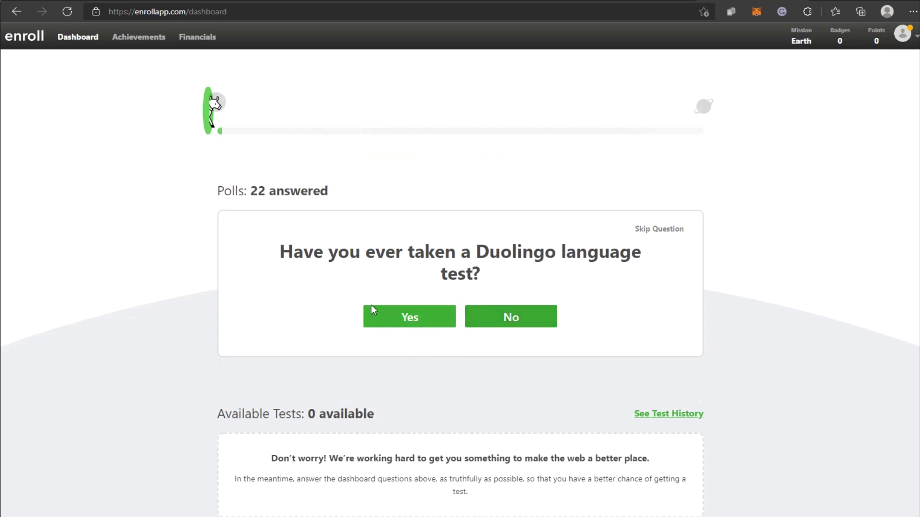
click(424, 320)
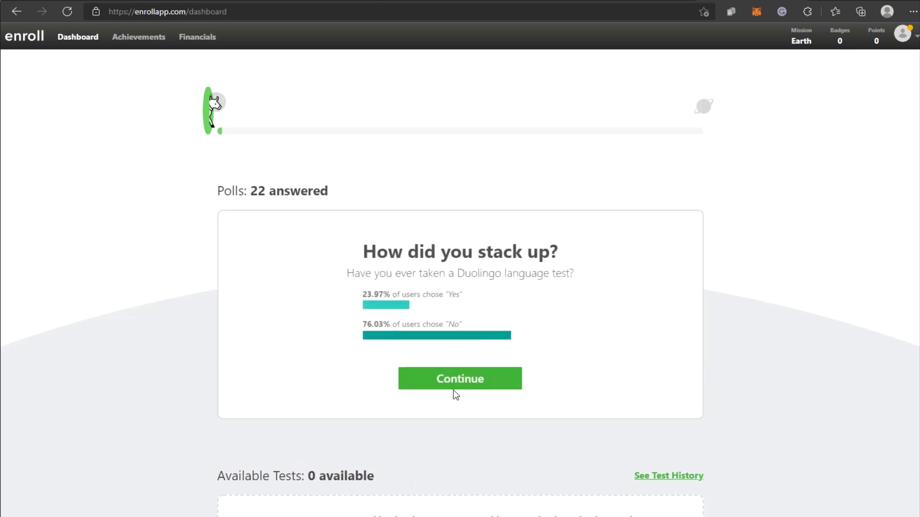
click(460, 386)
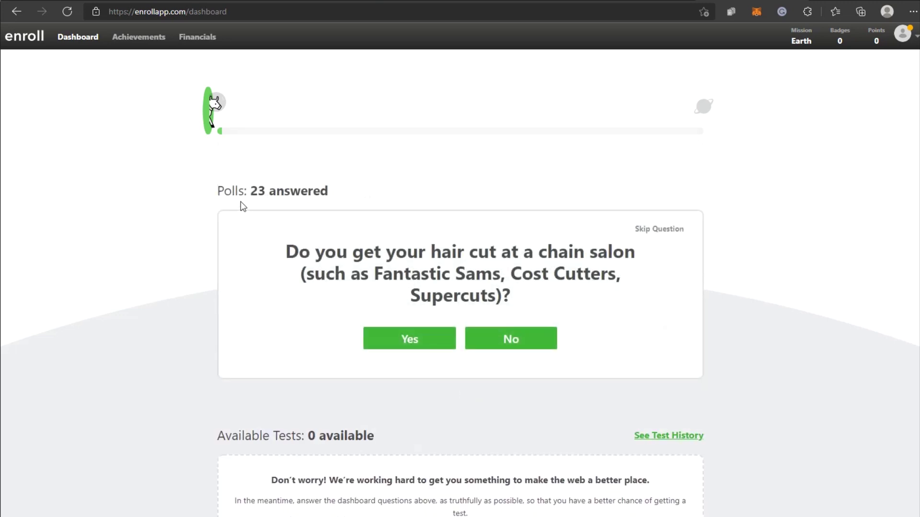
Step: Check the 23 answered count, then answer No to the chain salon poll
drag(265, 199, 360, 216)
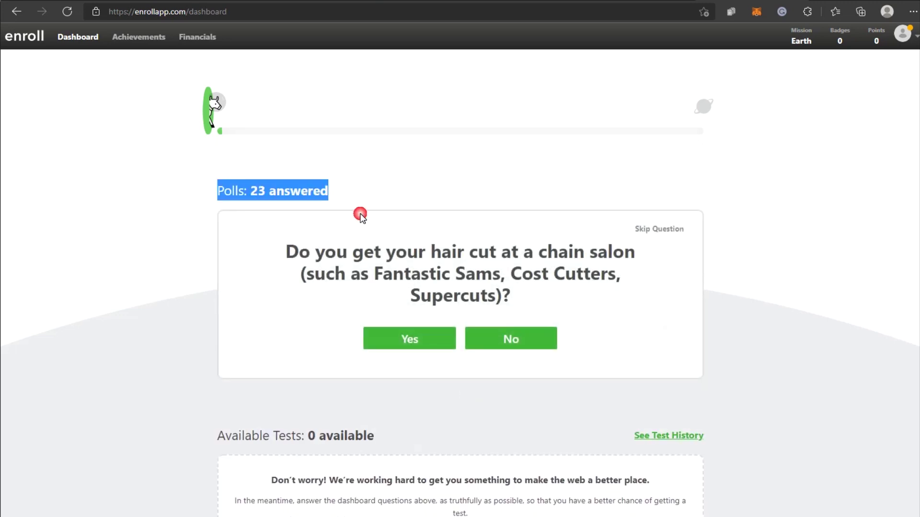
click(314, 269)
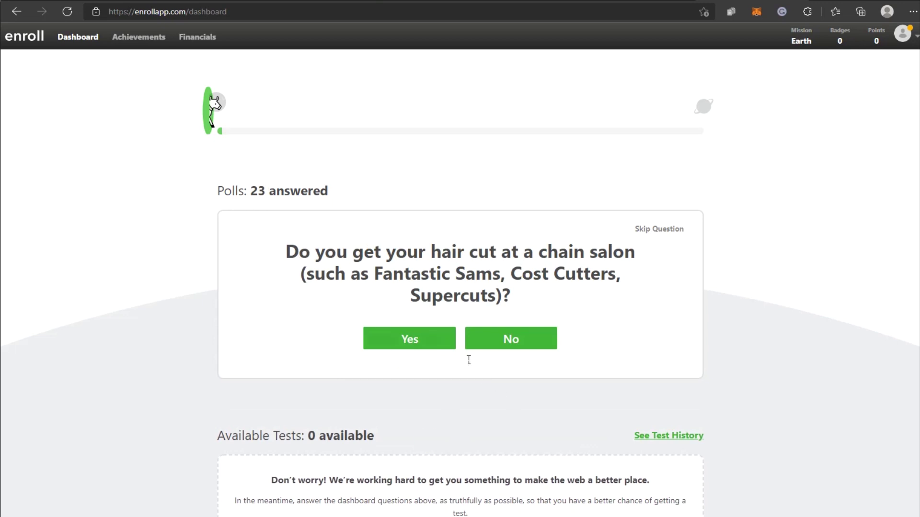
click(487, 339)
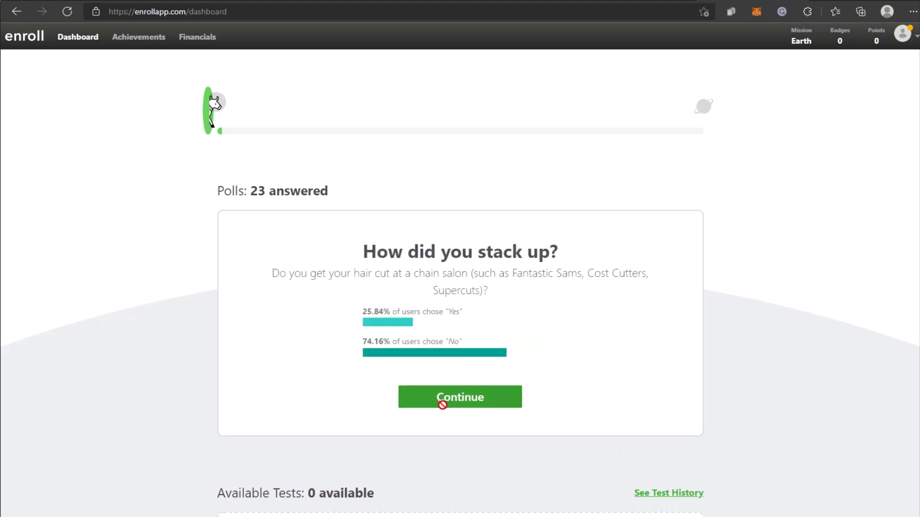
click(442, 403)
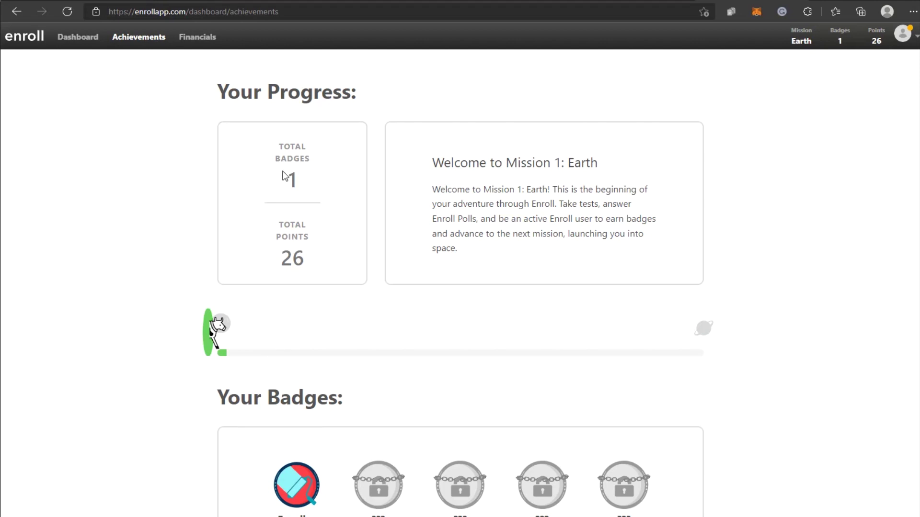
drag(259, 267, 325, 265)
click(329, 266)
drag(431, 165, 494, 249)
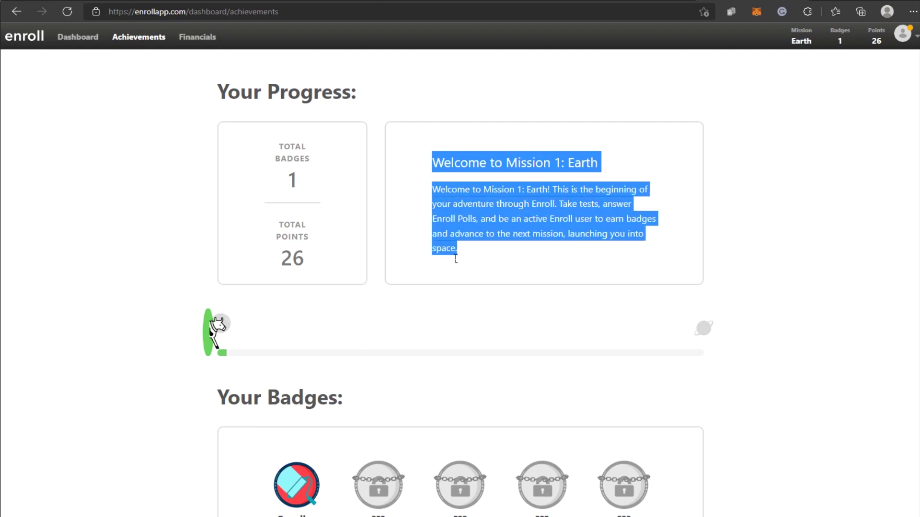
click(484, 246)
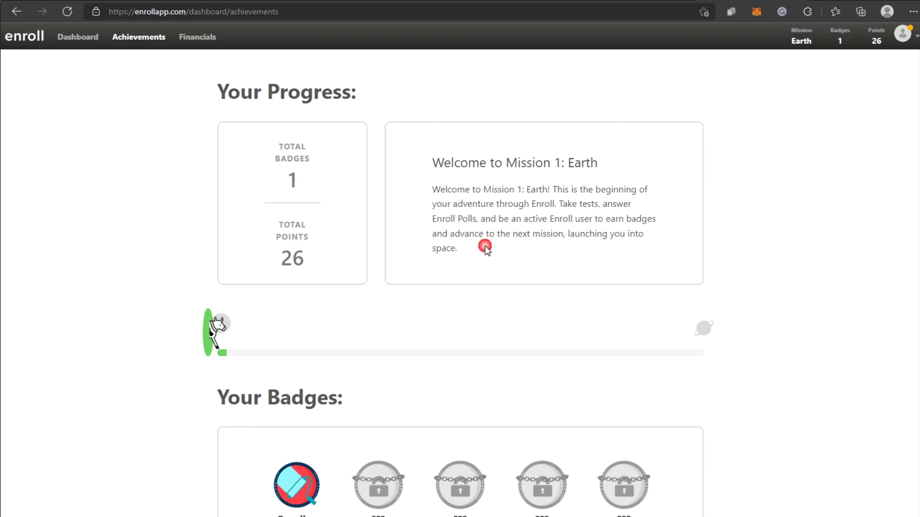
drag(432, 190, 471, 247)
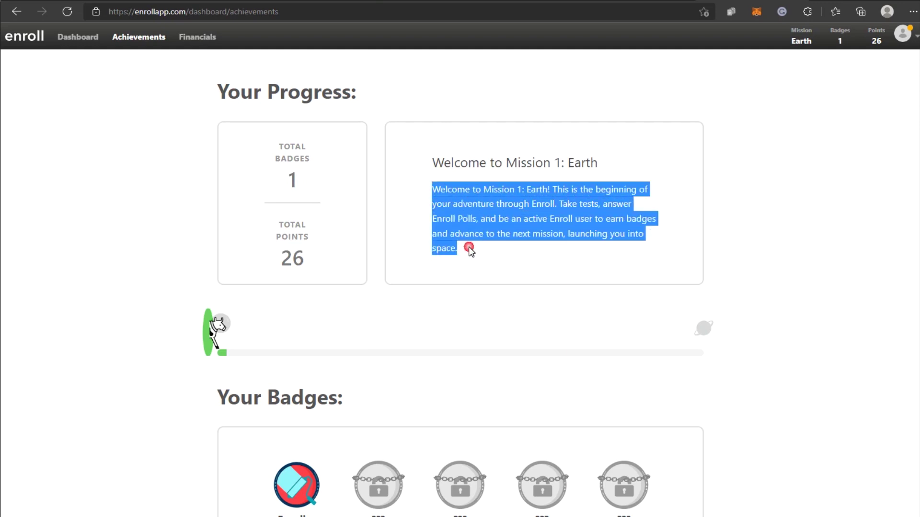
click(498, 282)
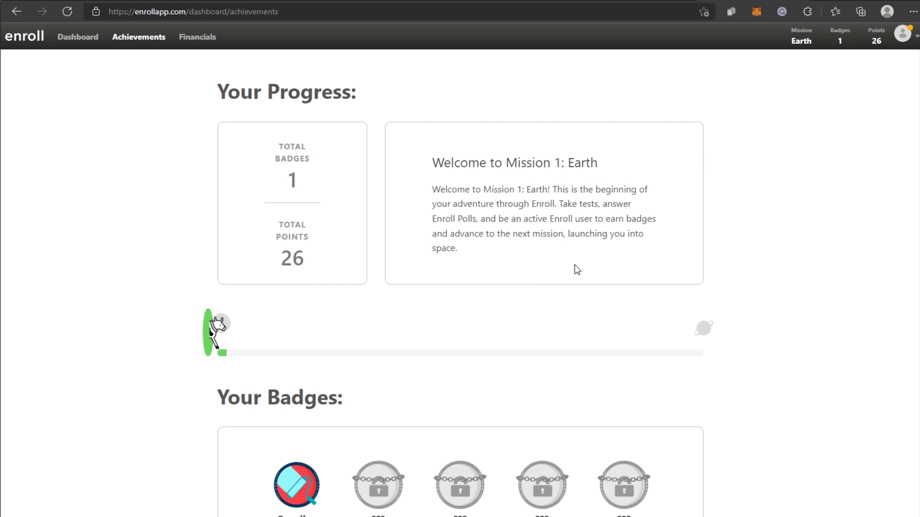
scroll(575, 263, down, 6)
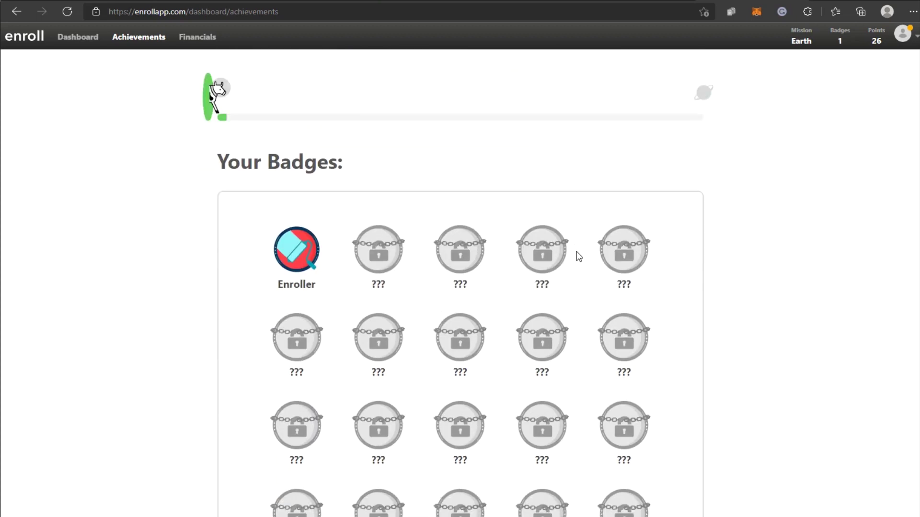
scroll(479, 277, up, 6)
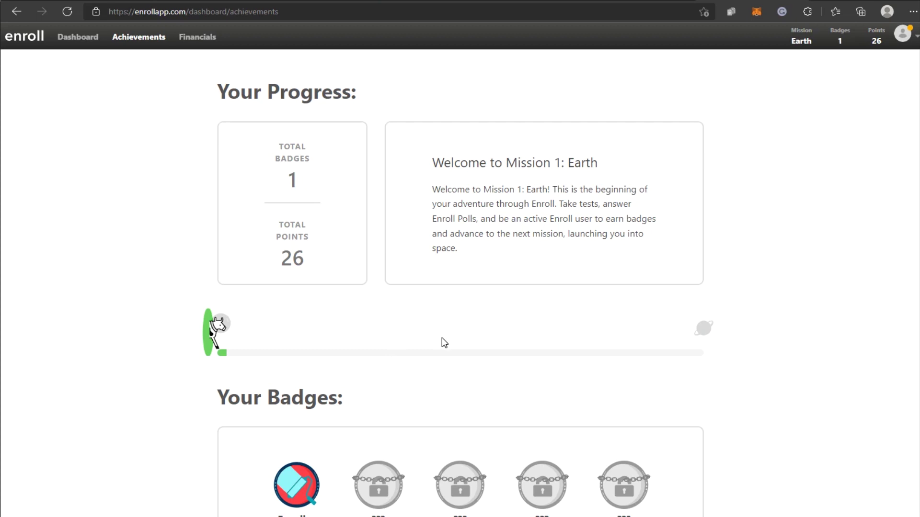
key(alt+Left)
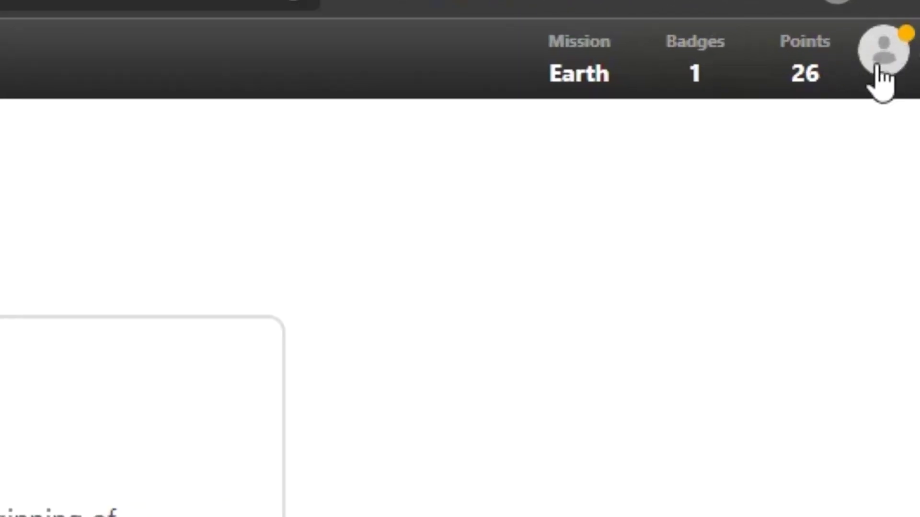
Step: Open Test Preferences from the avatar menu and review the Devices I Can Test On section
click(910, 76)
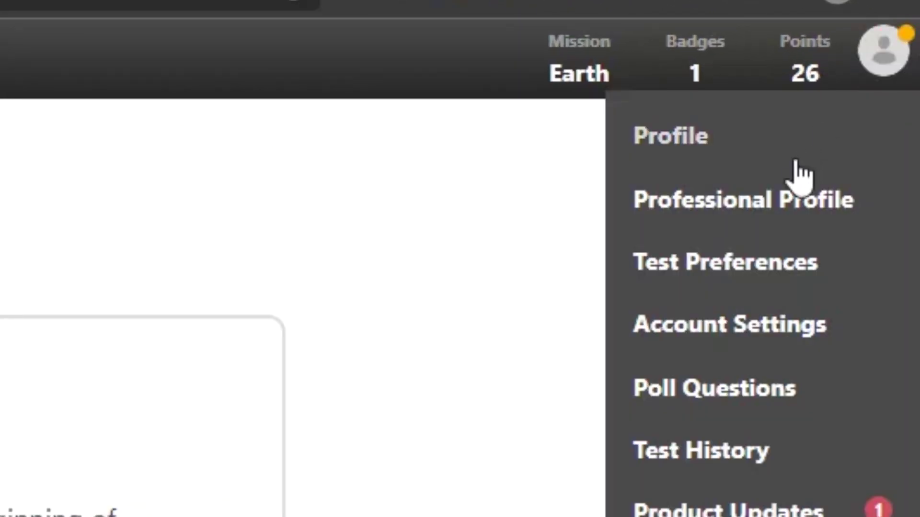
click(733, 264)
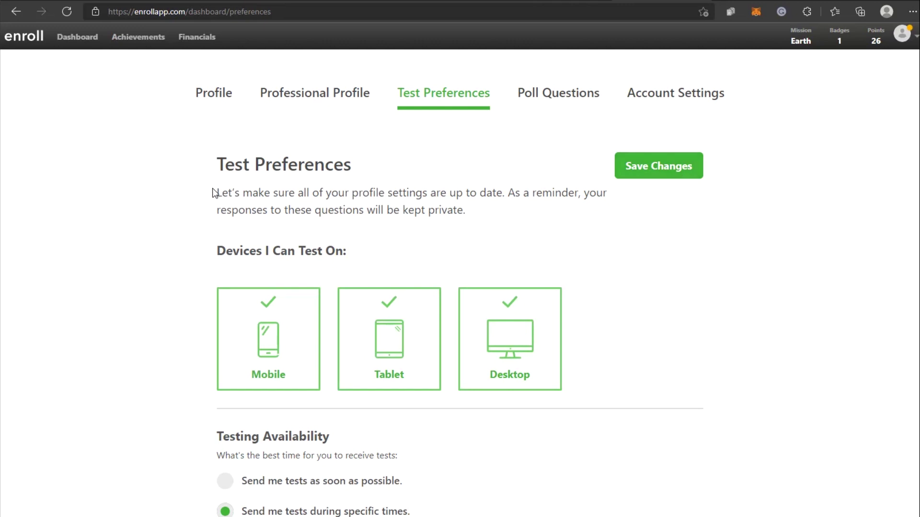
drag(217, 171, 489, 209)
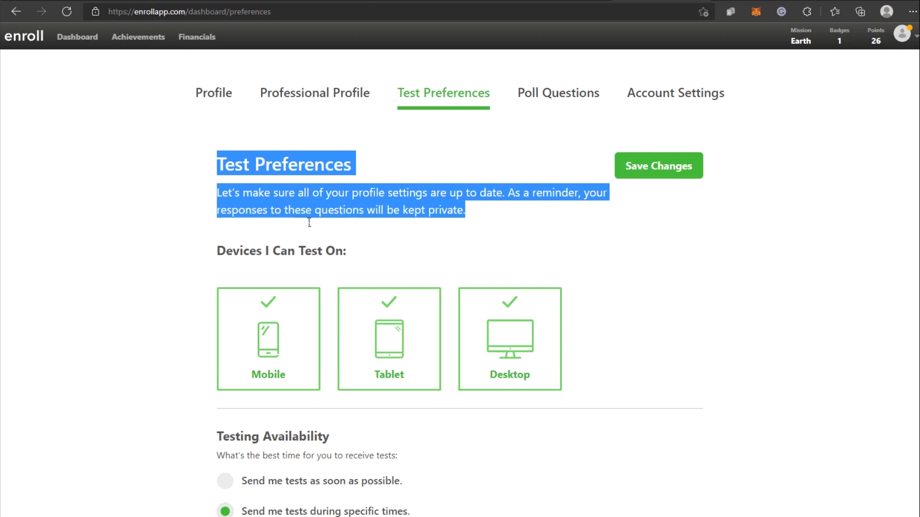
click(474, 220)
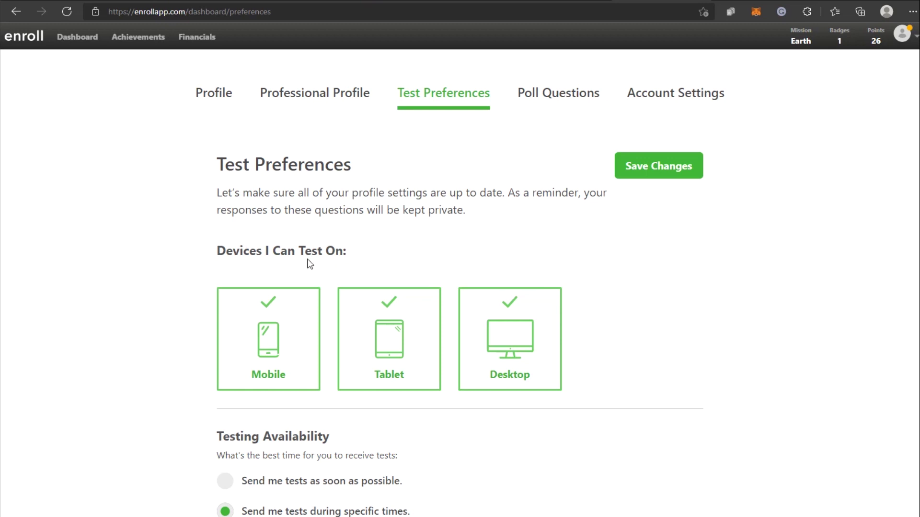
drag(213, 252, 350, 259)
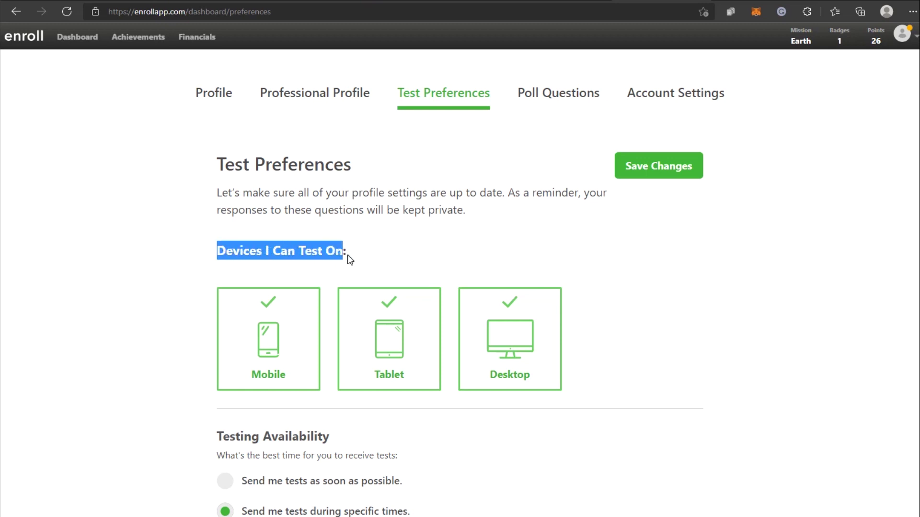
click(295, 263)
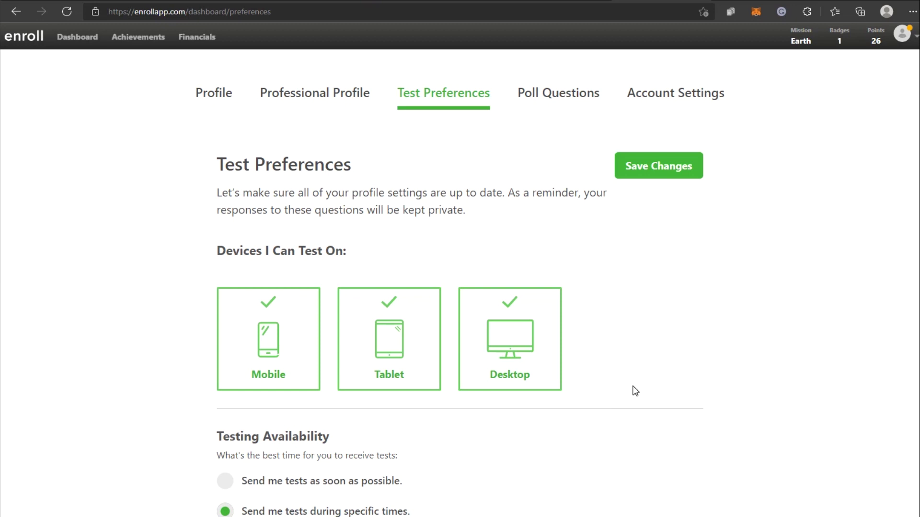
Step: Select 'Send me tests as soon as possible' under Testing Availability and review the notification options
scroll(635, 391, down, 6)
scroll(515, 322, up, 3)
scroll(479, 332, down, 2)
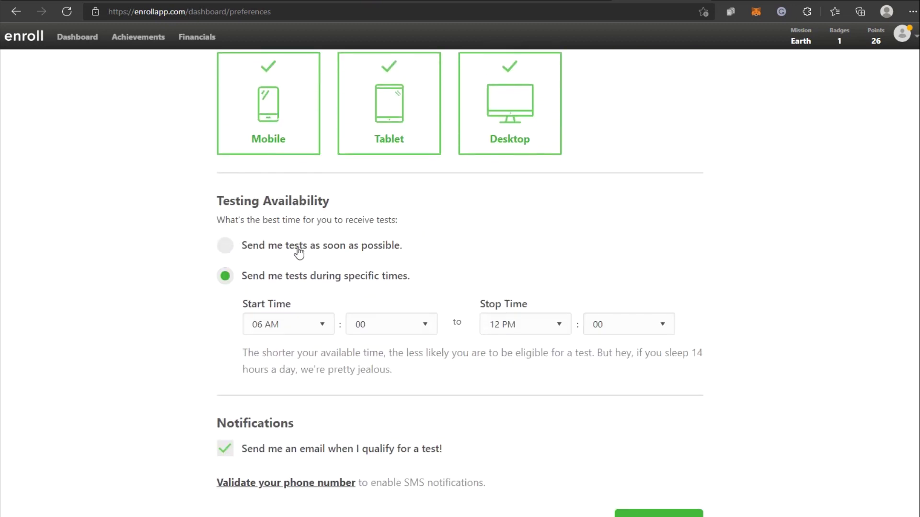
click(227, 248)
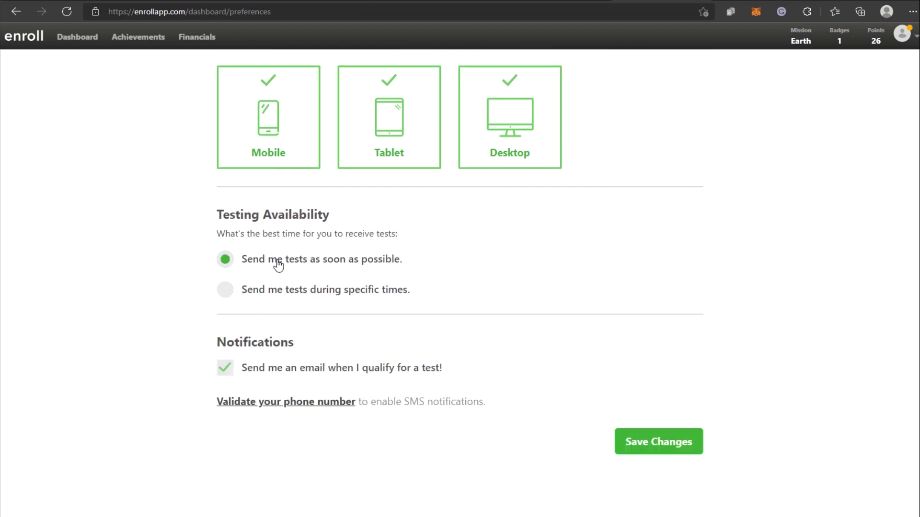
drag(247, 260, 403, 262)
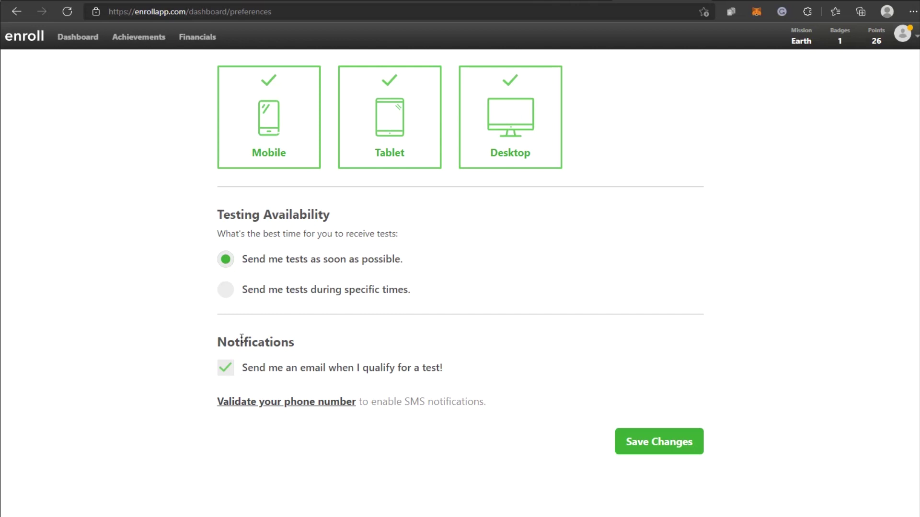
drag(215, 344, 302, 345)
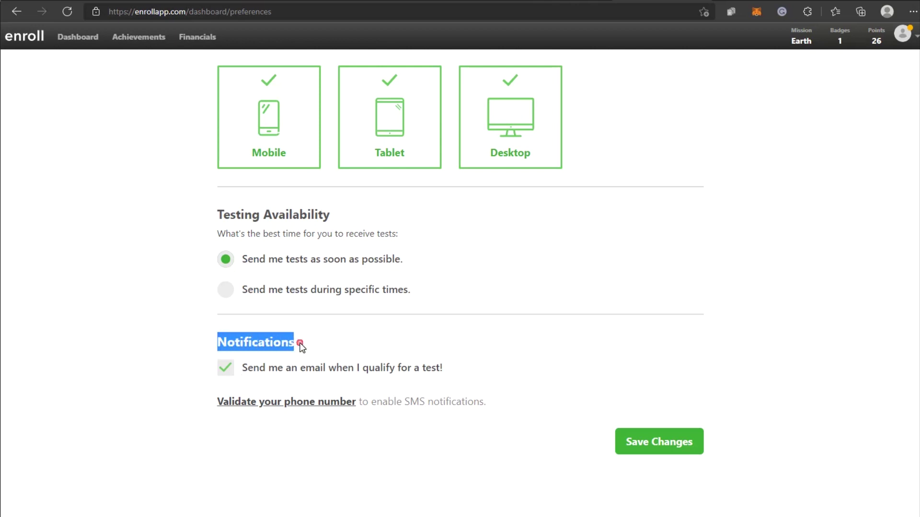
drag(248, 373, 446, 371)
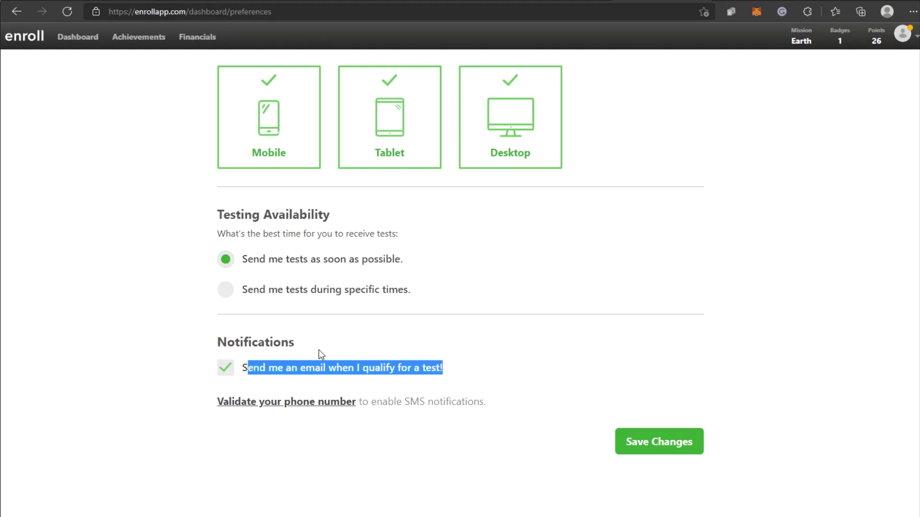
drag(222, 411, 472, 401)
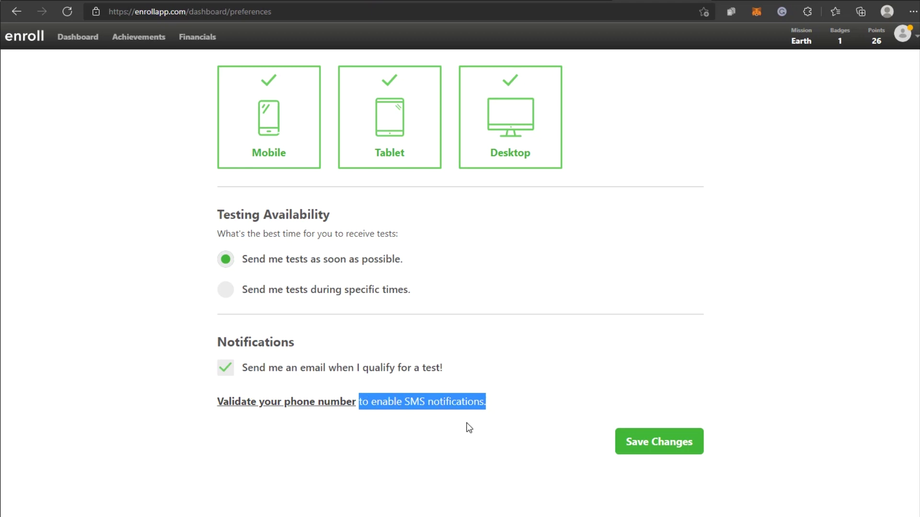
click(503, 403)
scroll(503, 402, up, 5)
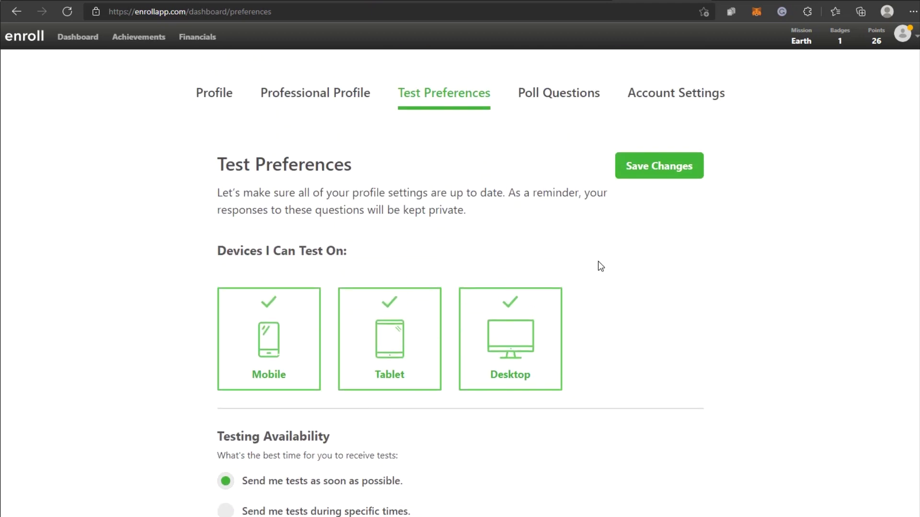
Step: Return to the dashboard and answer No to the pet hotel poll
click(659, 166)
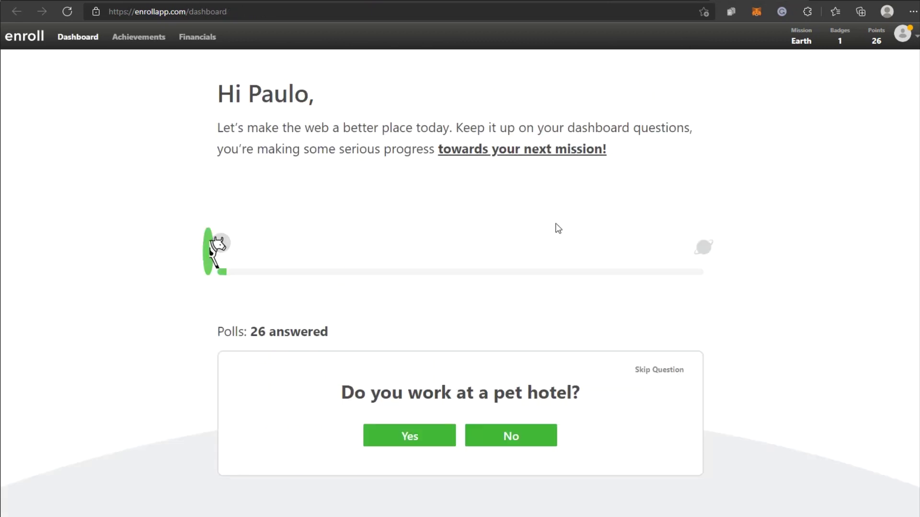
scroll(574, 229, down, 2)
scroll(466, 258, down, 2)
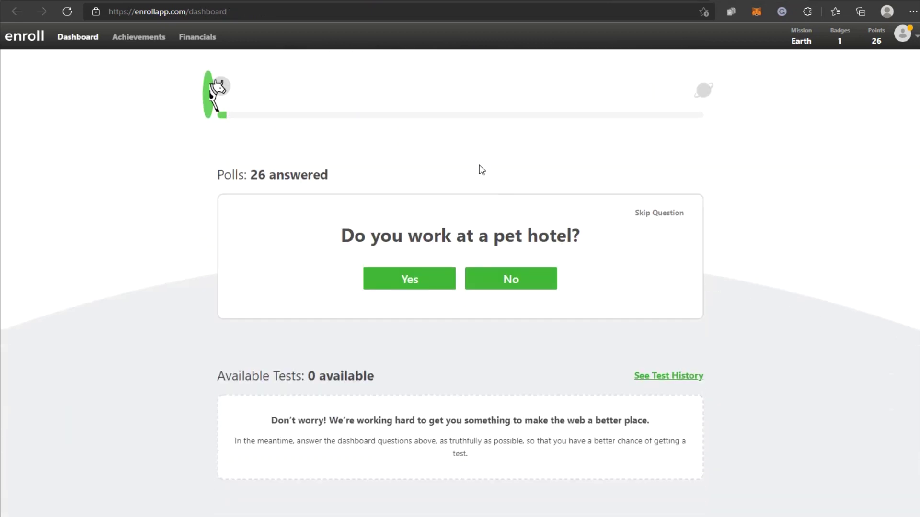
click(510, 285)
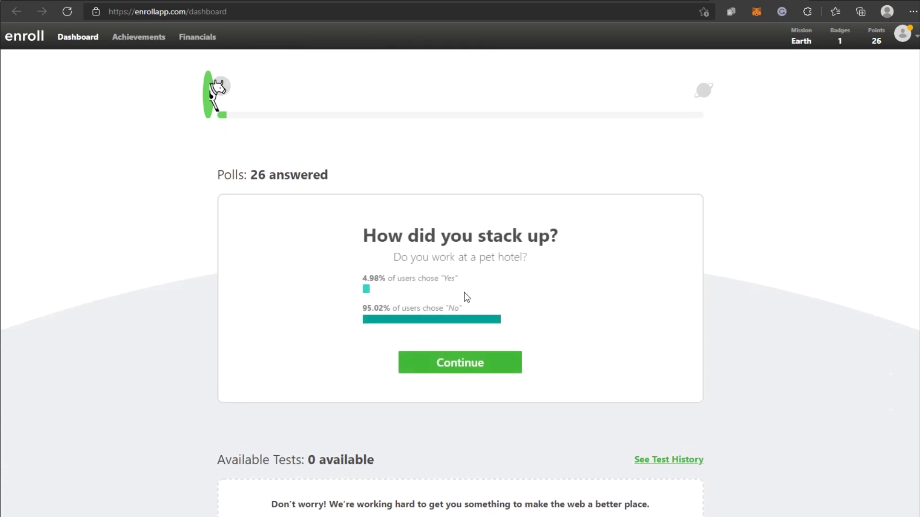
click(475, 364)
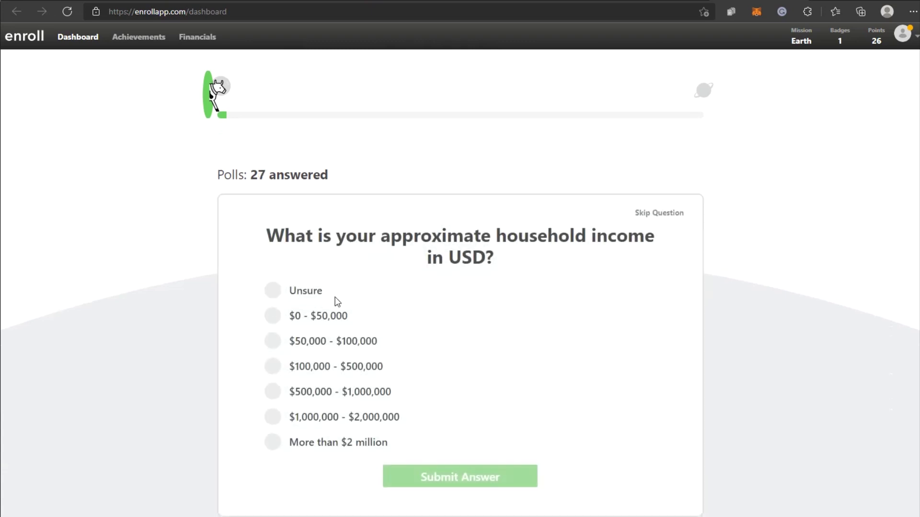
Step: Submit Unsure for the household income poll and continue past its results
click(280, 294)
click(428, 475)
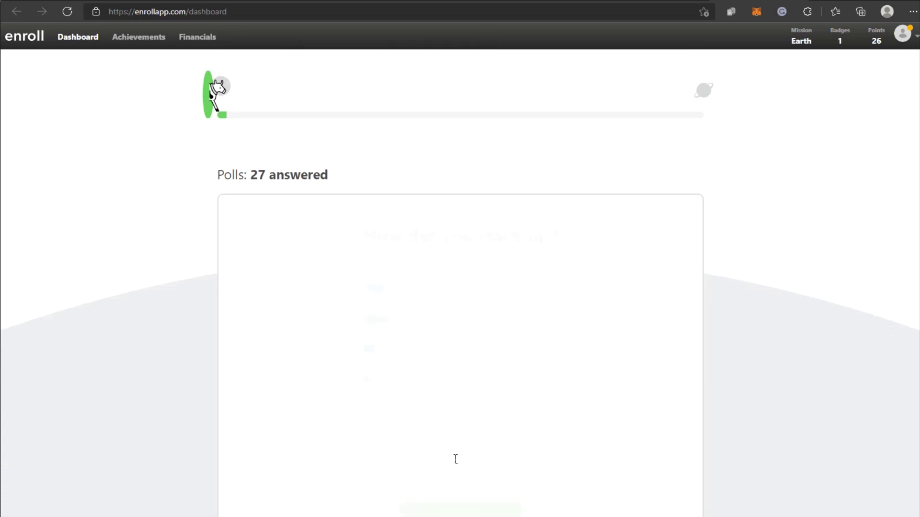
click(448, 511)
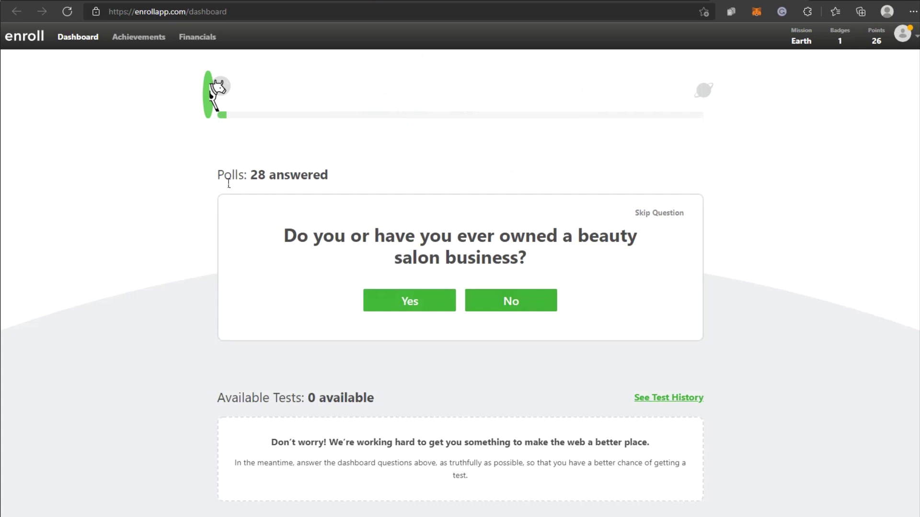
drag(224, 184, 322, 183)
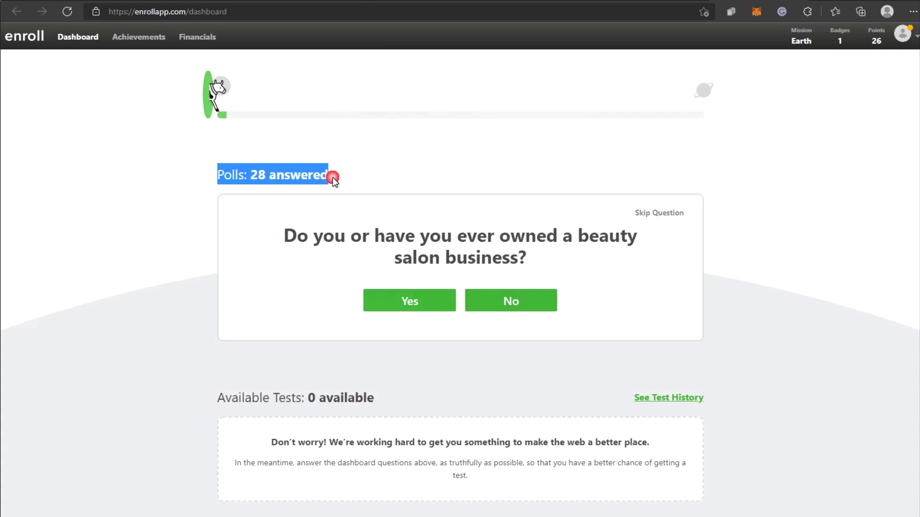